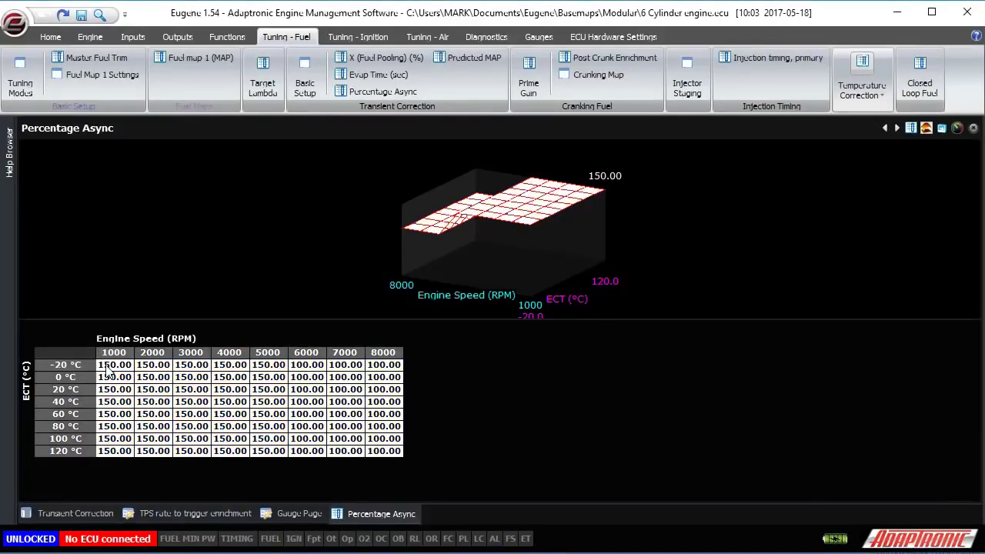
# Step: Set every cell of the Percentage Async table to 0
pyautogui.hotkey('ctrl', 'a')
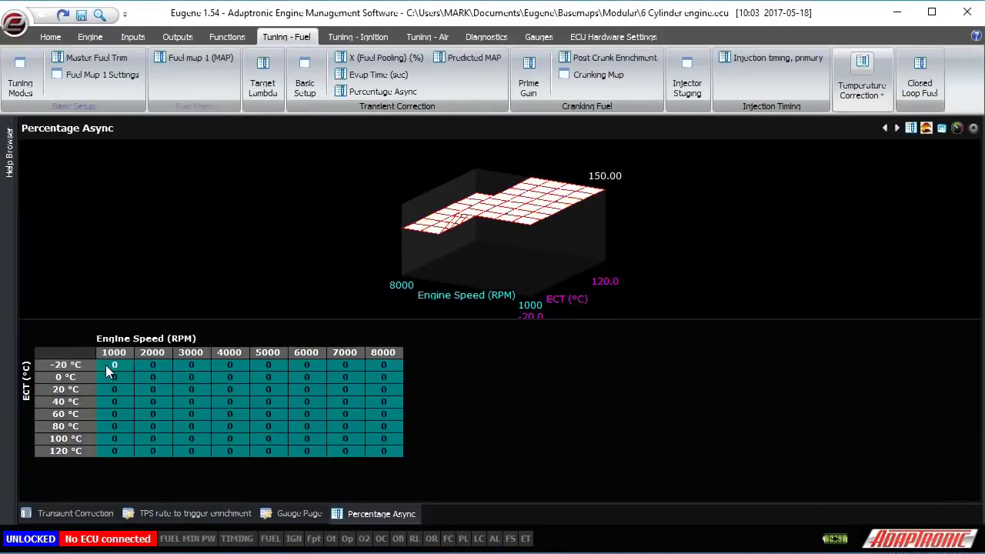
pyautogui.write('0')
pyautogui.press('Return')
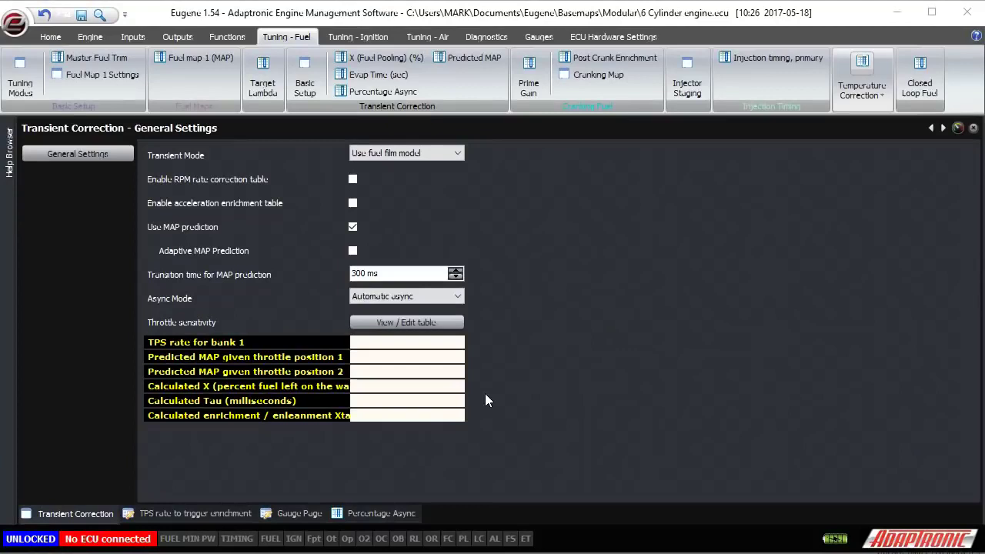
# Step: Set Transient Mode to Manual enrichments and enable the acceleration enrichment table
pyautogui.click(449, 151)
pyautogui.click(423, 177)
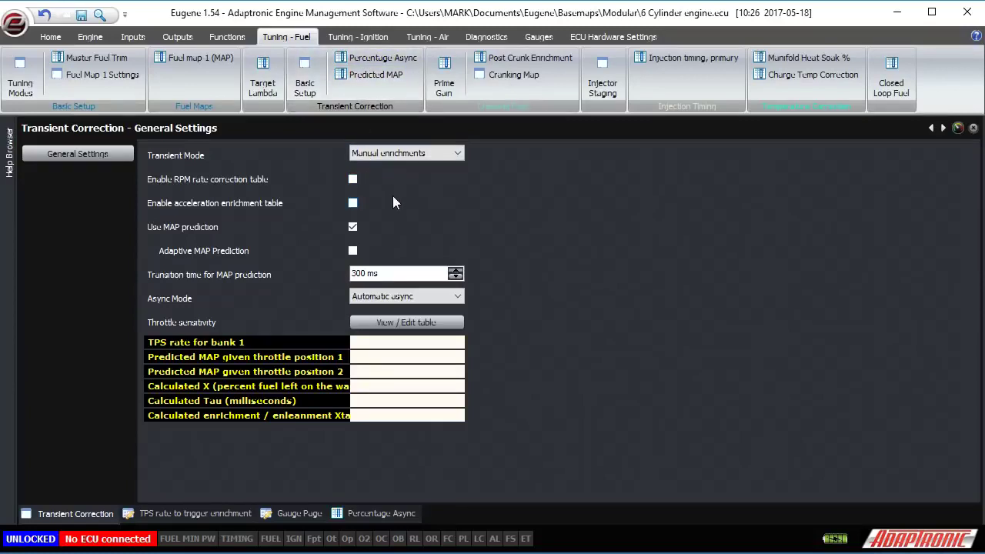
pyautogui.click(353, 204)
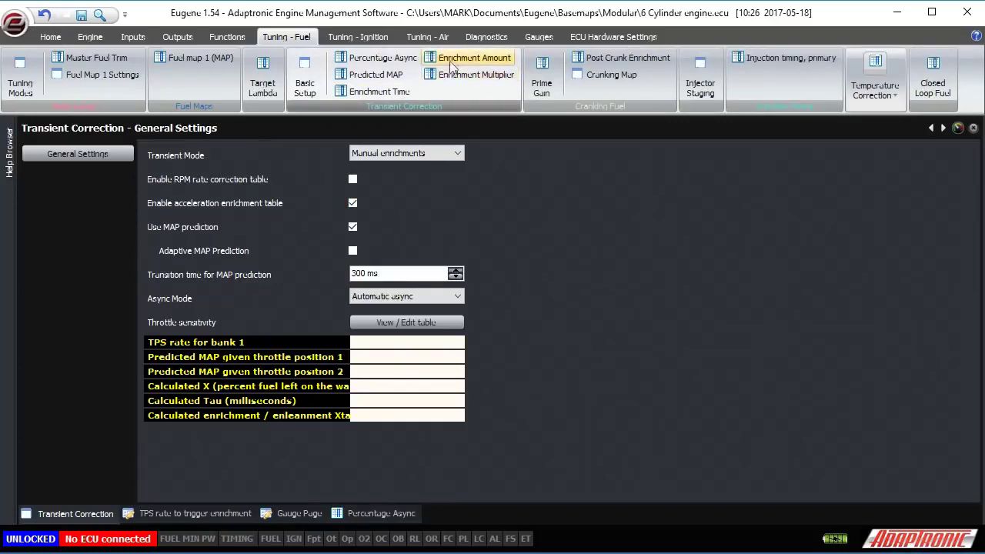
# Step: Bring up the Enrichment Multiplier map from the Enrichment Amount ribbon entry
pyautogui.click(474, 58)
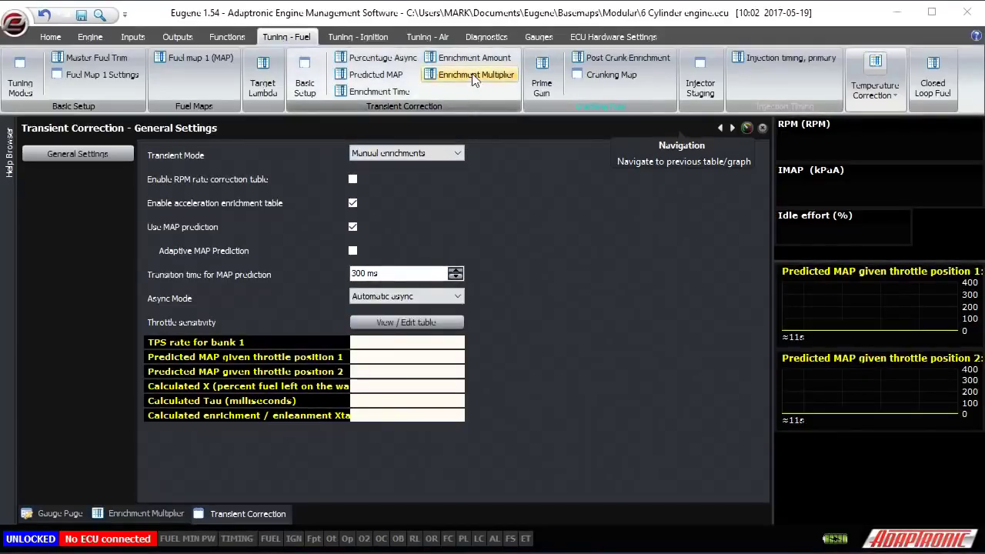
pyautogui.click(473, 74)
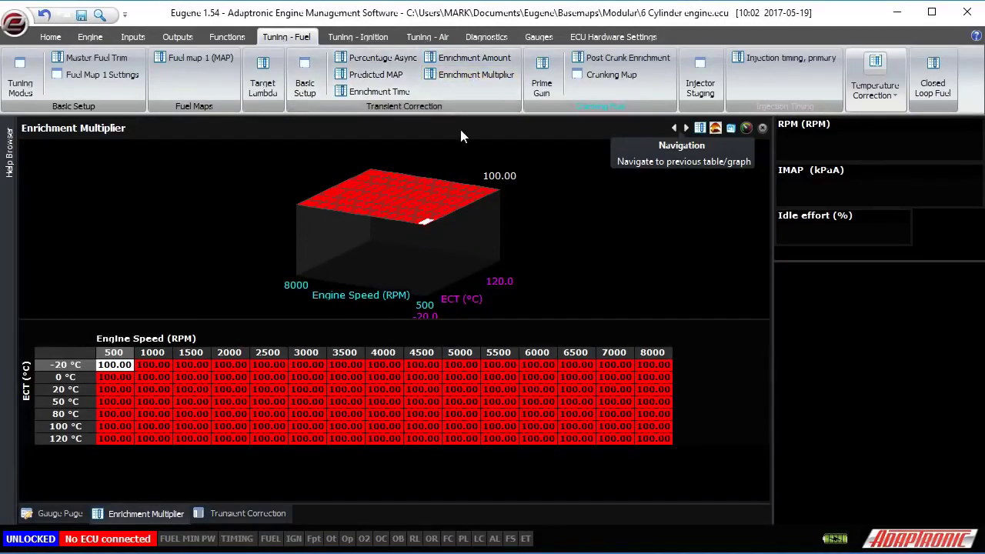
# Step: Set the Enrichment Multiplier to 120 for the −20 to 20 °C rows at all RPM
pyautogui.click(112, 368)
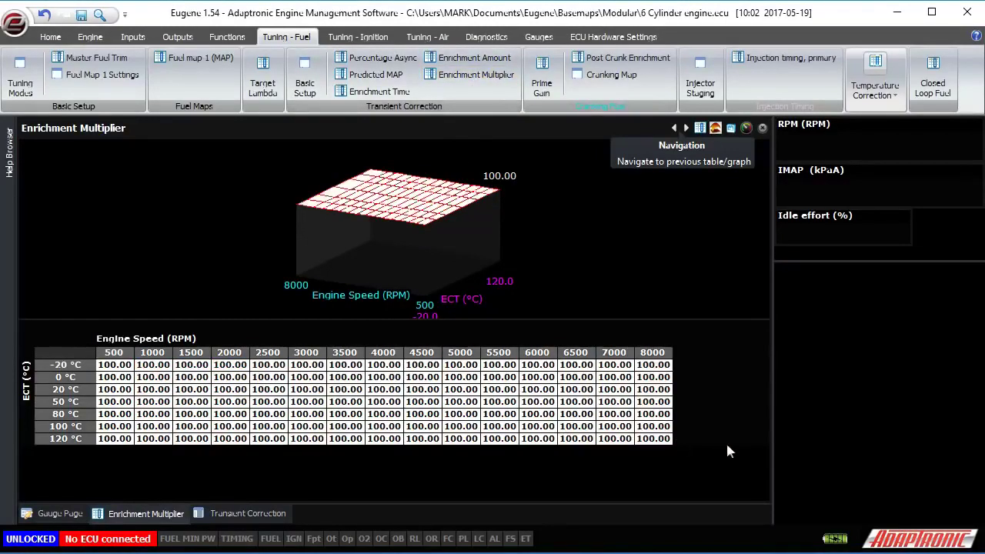
pyautogui.moveTo(116, 365); pyautogui.dragTo(666, 392)
pyautogui.write('12')
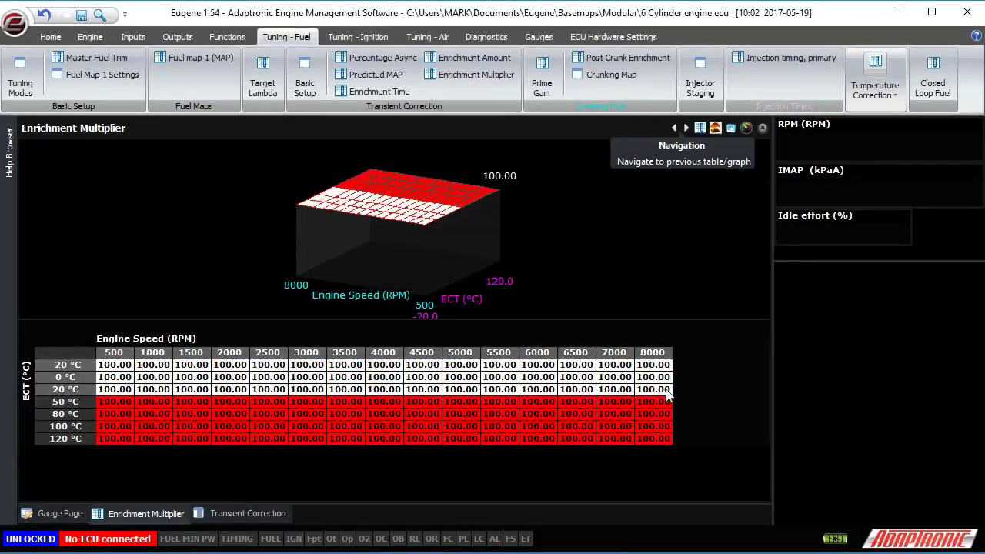
pyautogui.press('Return')
pyautogui.write('0')
pyautogui.press('Return')
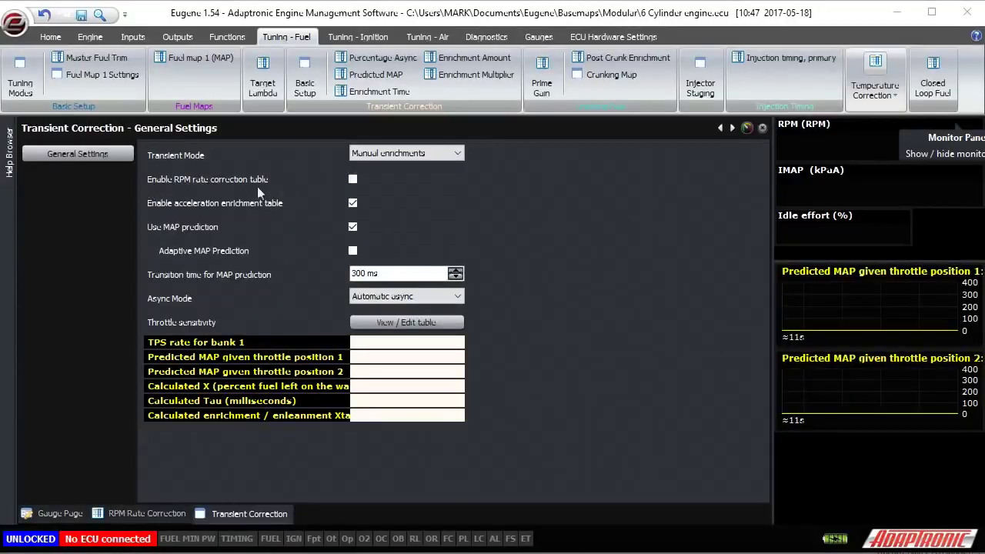
# Step: Enable the RPM rate correction table and bring up its RPM-versus-MAP map
pyautogui.click(353, 181)
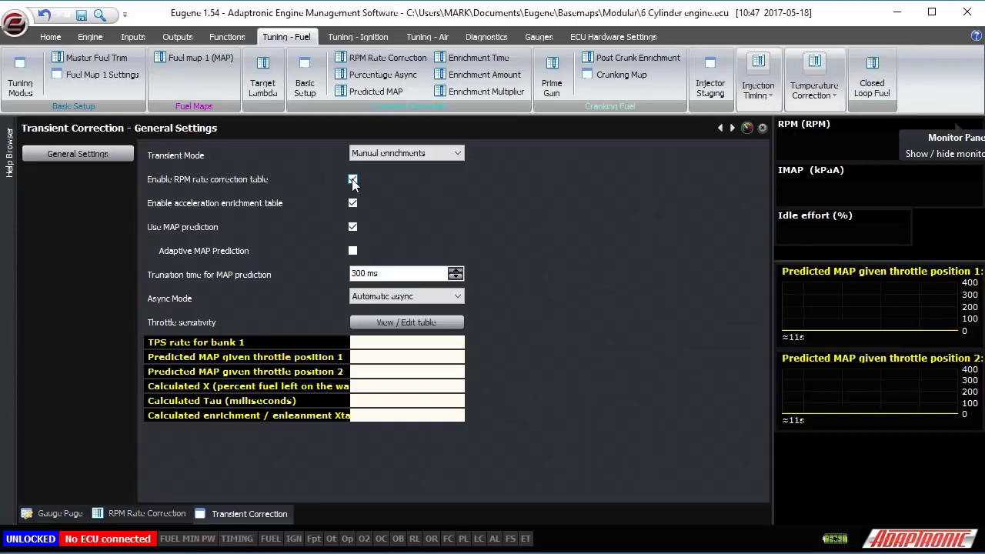
pyautogui.click(362, 59)
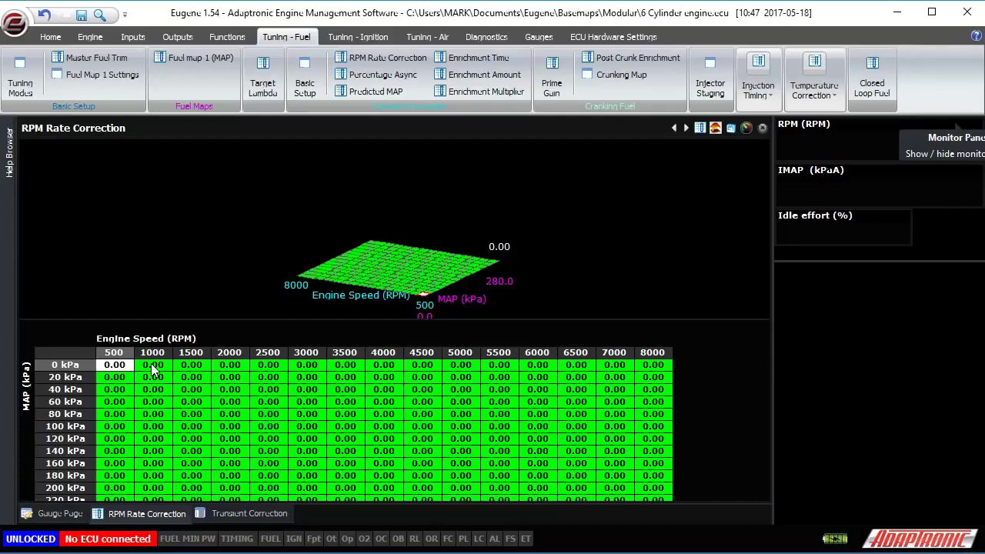
# Step: Fill the 500, 1000 and 1500 RPM columns of RPM Rate Correction with 3, 6 and 12
pyautogui.moveTo(153, 372); pyautogui.dragTo(153, 499)
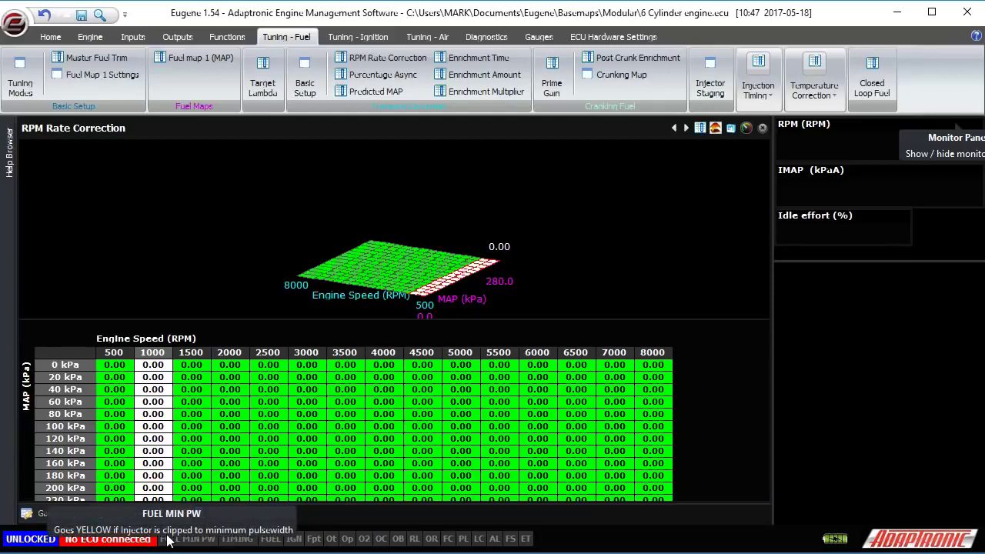
pyautogui.write('6')
pyautogui.press('Return')
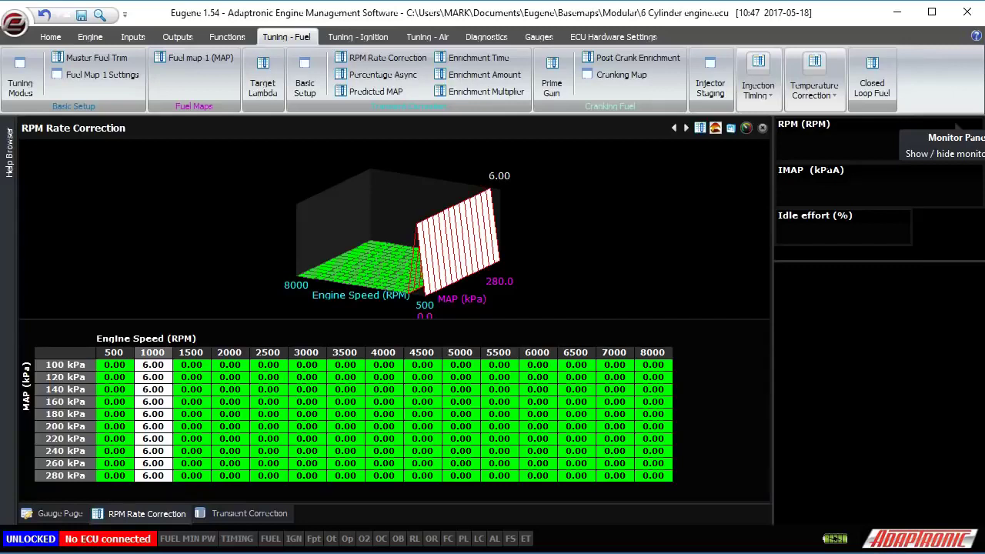
pyautogui.moveTo(119, 370); pyautogui.dragTo(120, 476)
pyautogui.write('3')
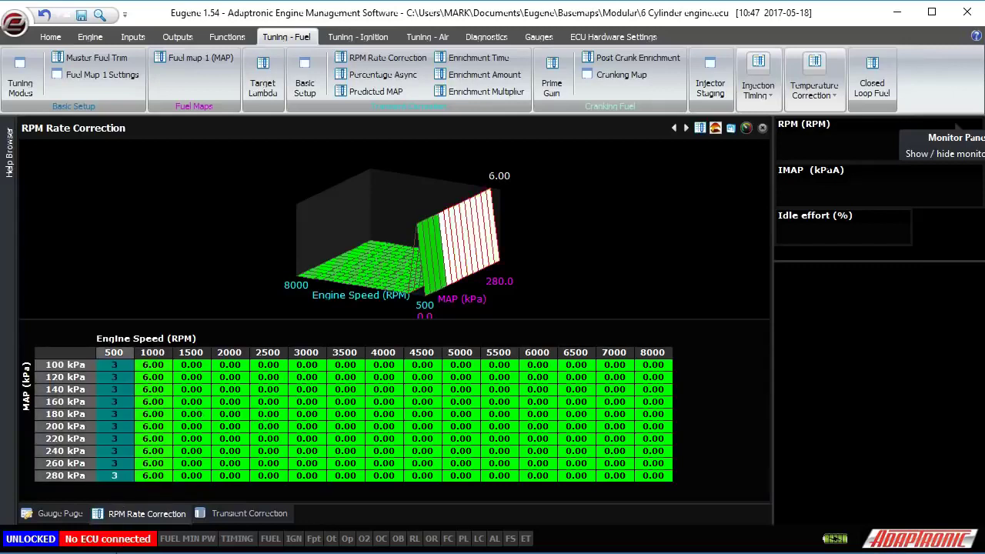
pyautogui.press('Return')
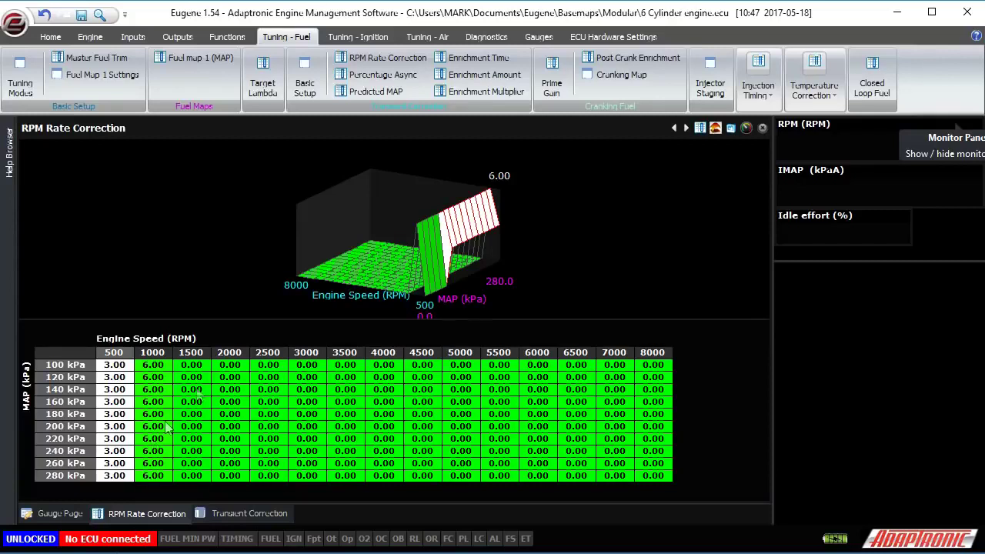
pyautogui.moveTo(193, 365); pyautogui.dragTo(204, 549)
pyautogui.write('12')
pyautogui.press('Return')
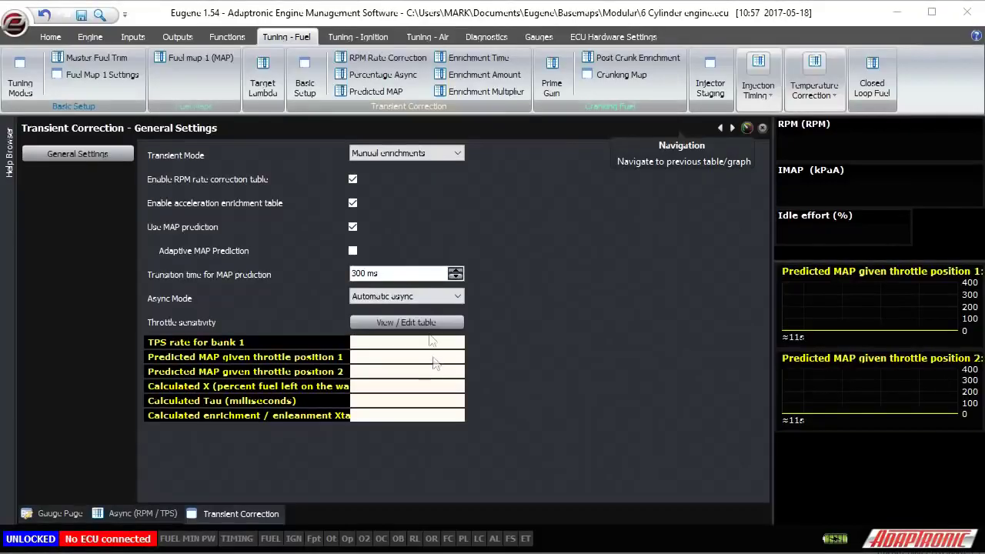
pyautogui.click(425, 303)
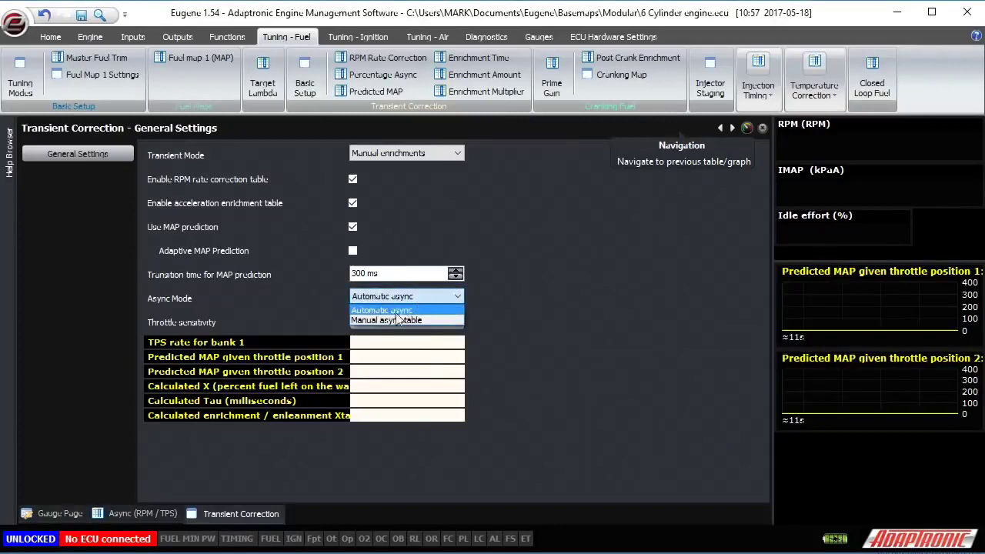
# Step: Switch to Manual async table and select the high- and low-RPM column ranges in Async (RPM / ECT)
pyautogui.click(391, 316)
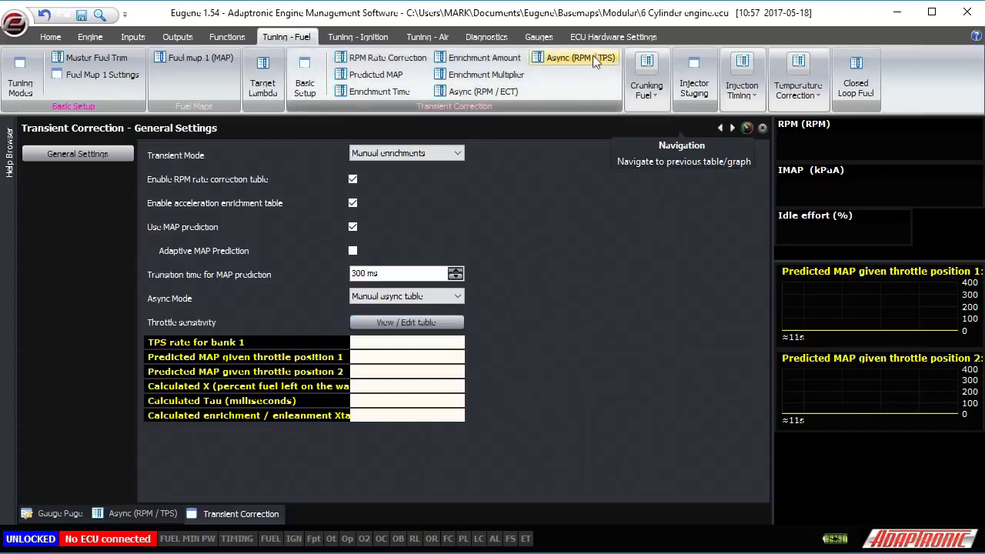
pyautogui.click(491, 94)
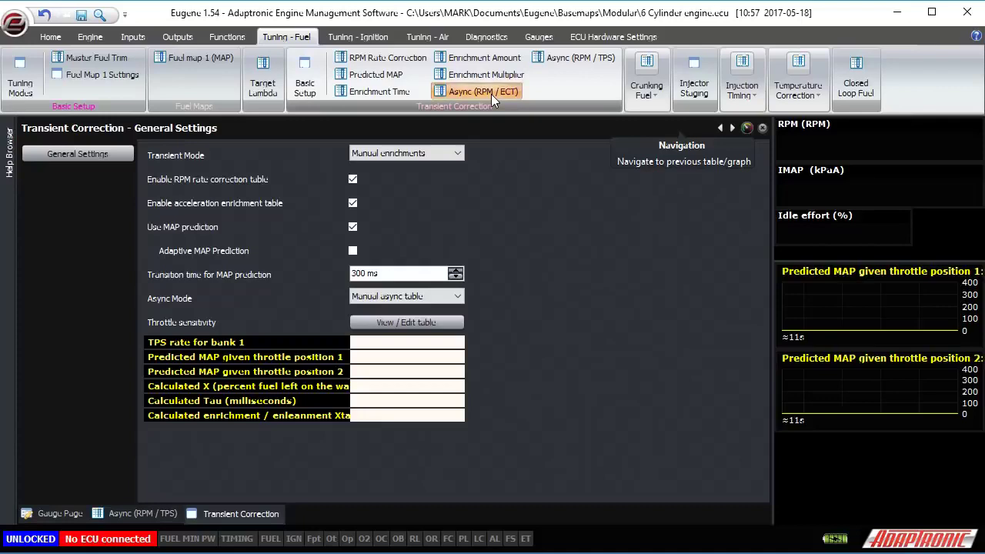
pyautogui.moveTo(344, 364); pyautogui.dragTo(714, 467)
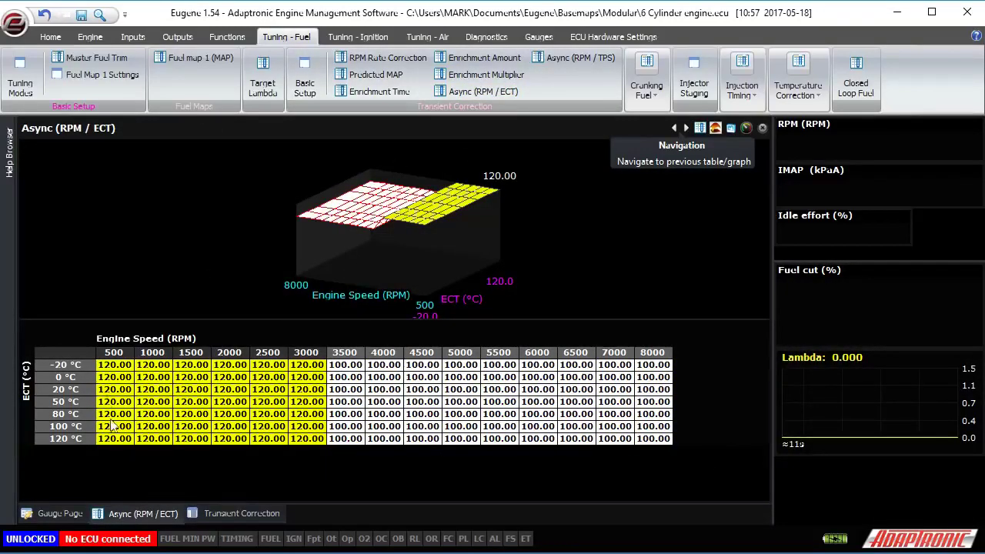
pyautogui.moveTo(106, 370); pyautogui.dragTo(301, 456)
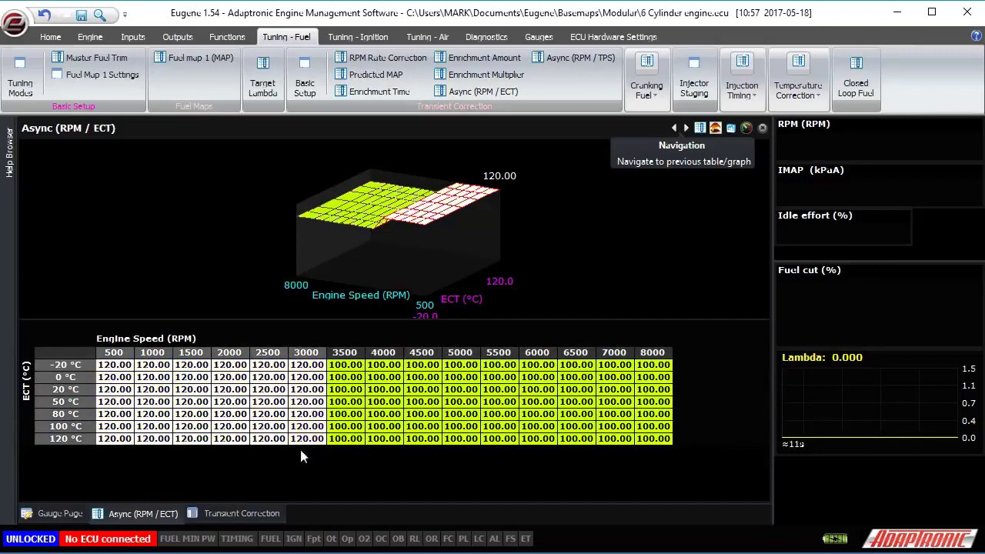